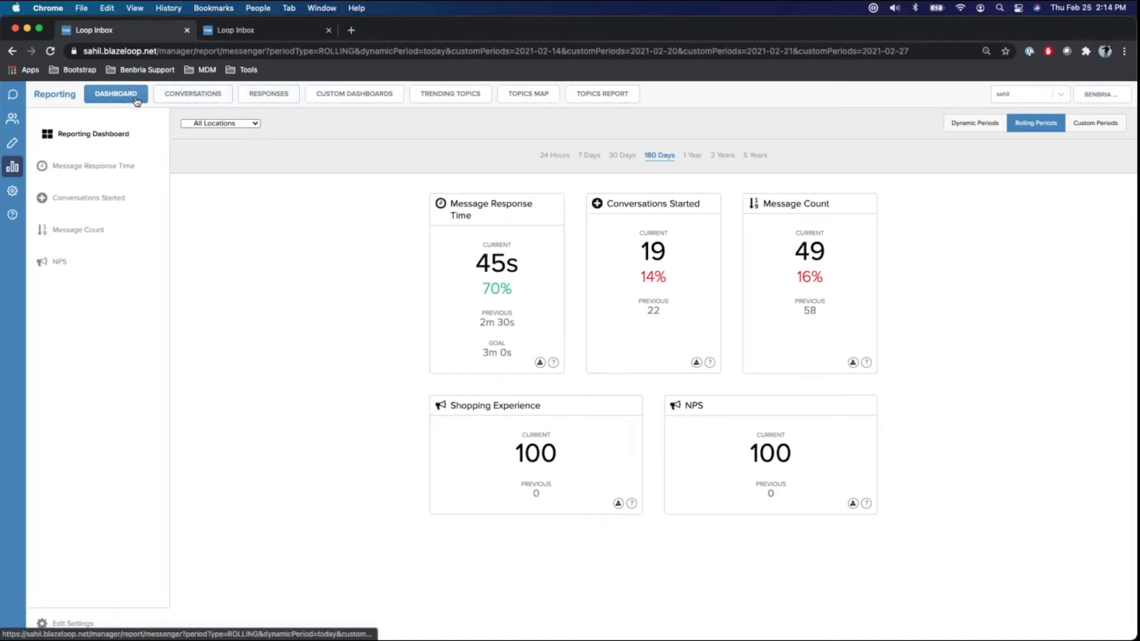
# Step: View the Conversations report and the Responses report for the Food Court location
pyautogui.click(196, 100)
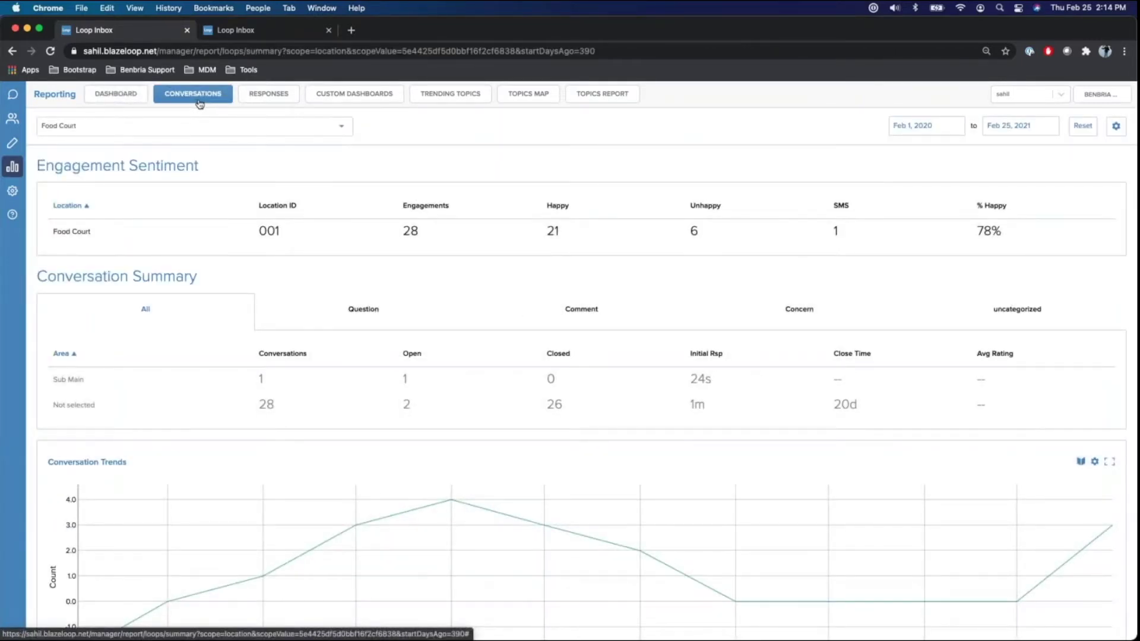
pyautogui.click(284, 96)
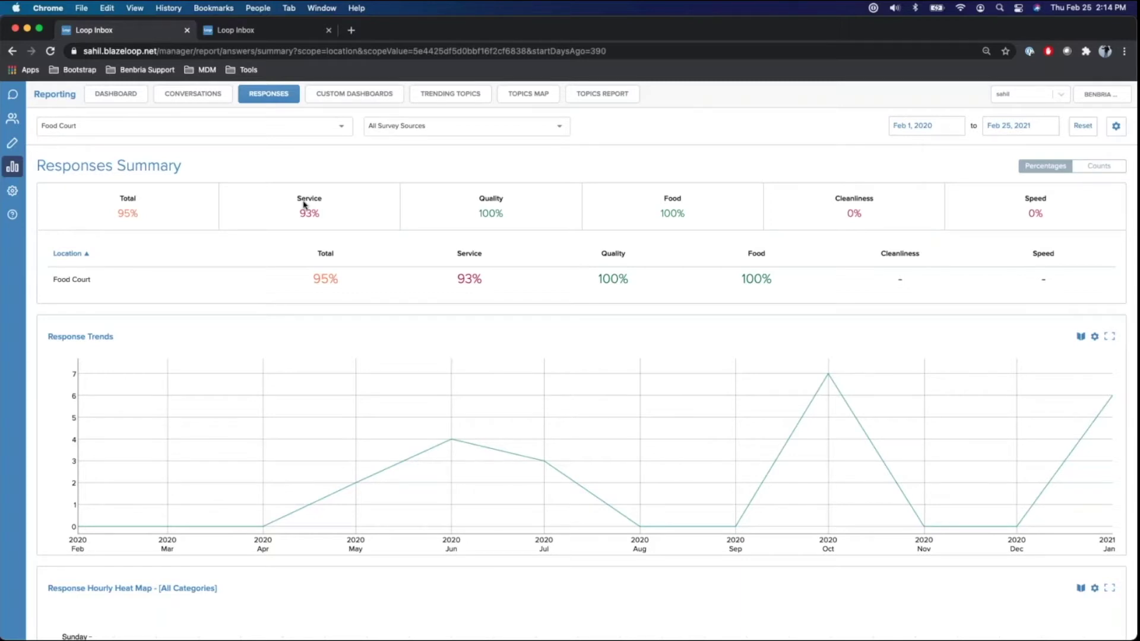
# Step: Open the Operations Dashboard from the custom dashboards and look through its metrics panels
pyautogui.click(352, 93)
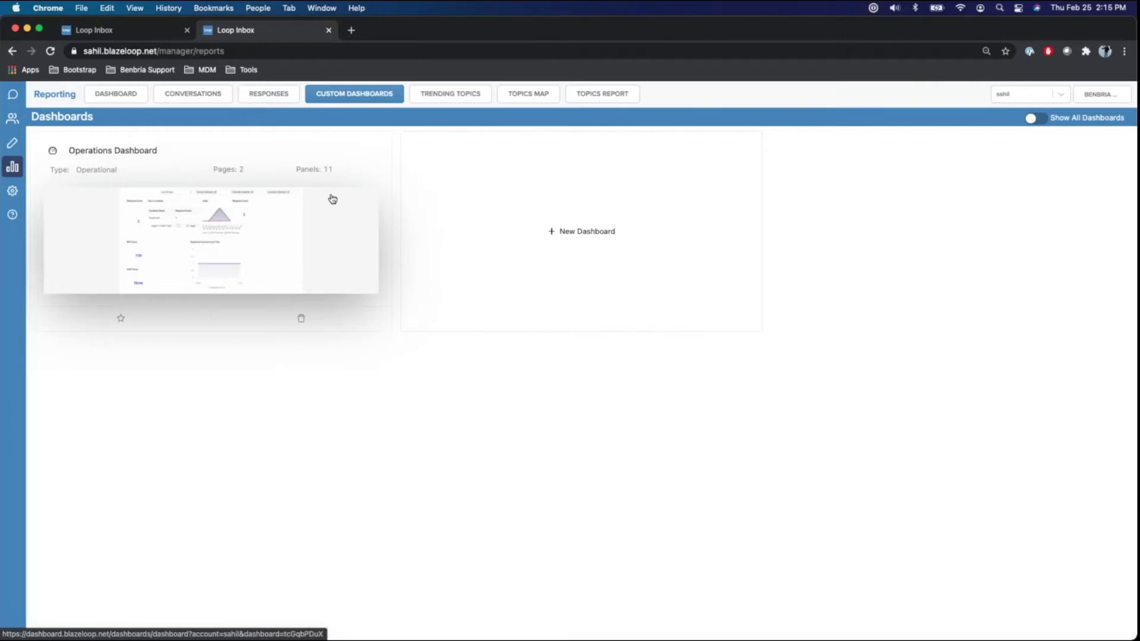
pyautogui.click(158, 240)
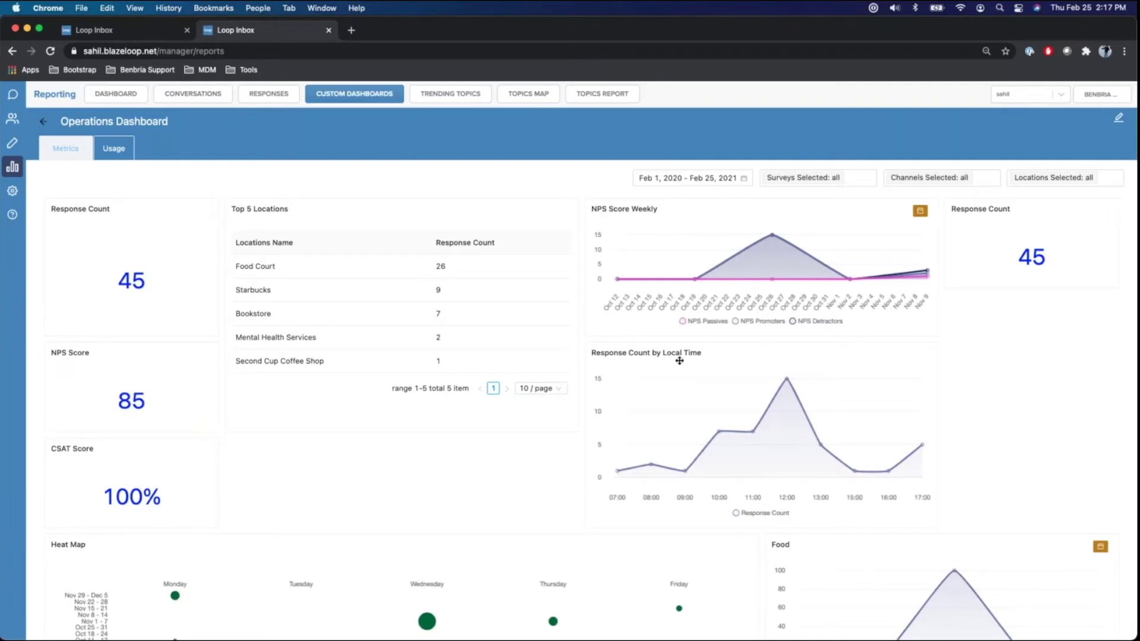
pyautogui.scroll(-5, 679, 361)
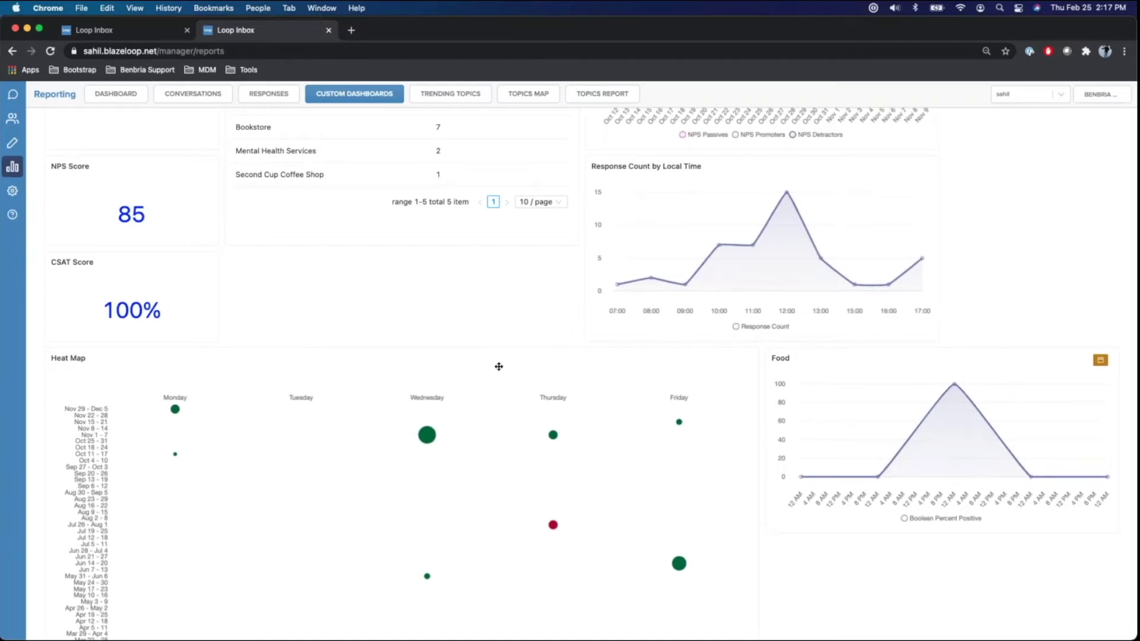
pyautogui.scroll(5, 499, 366)
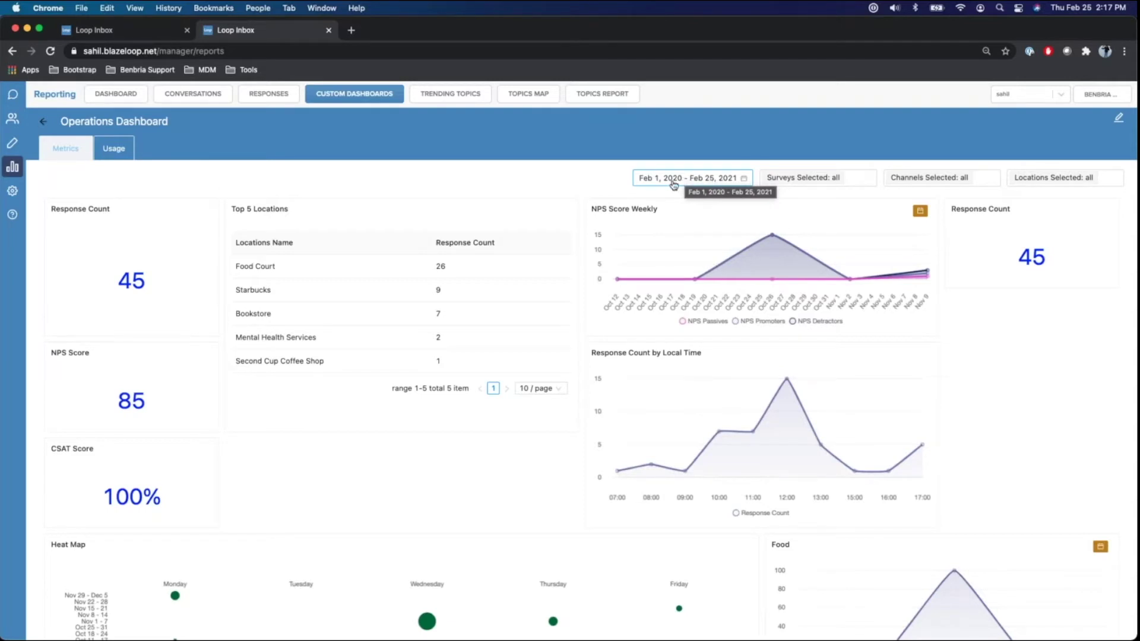
# Step: Set the Operations Dashboard's date range to the quick period Last 90 days
pyautogui.click(673, 178)
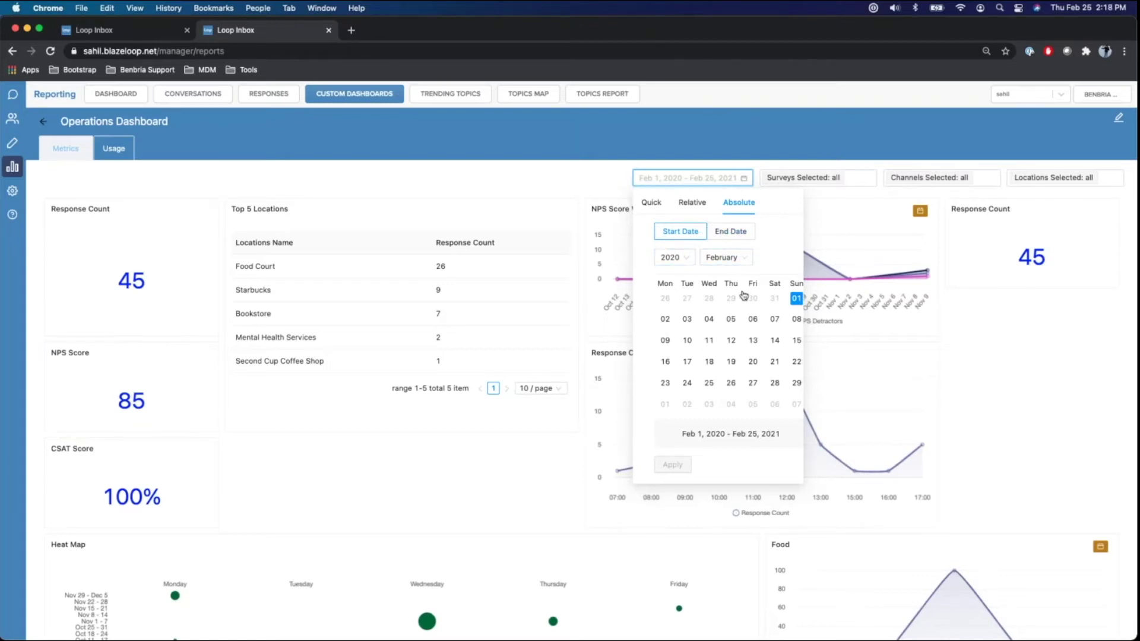
pyautogui.click(656, 203)
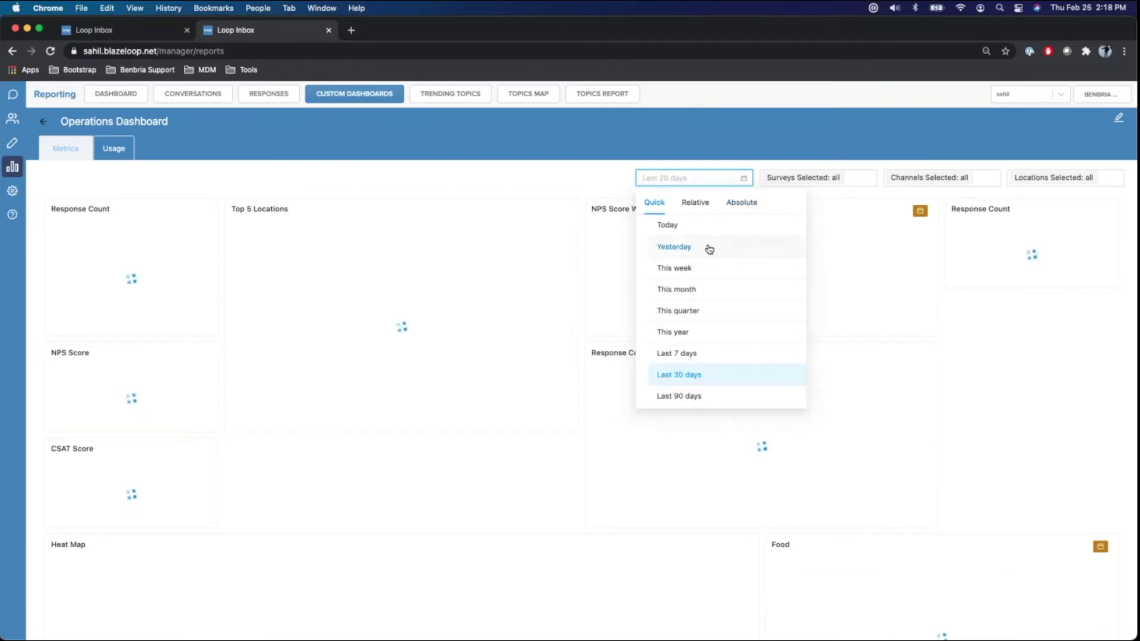
pyautogui.click(699, 397)
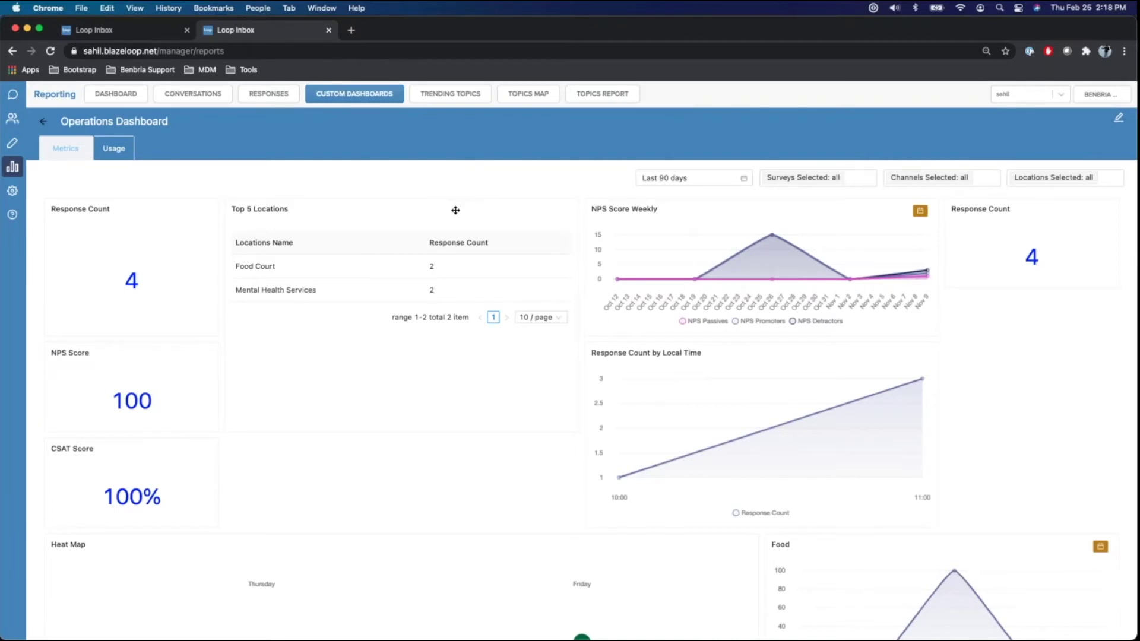
# Step: Apply an absolute date range of Feb 1, 2020 to Feb 25, 2021 to the dashboard
pyautogui.click(747, 182)
pyautogui.click(738, 212)
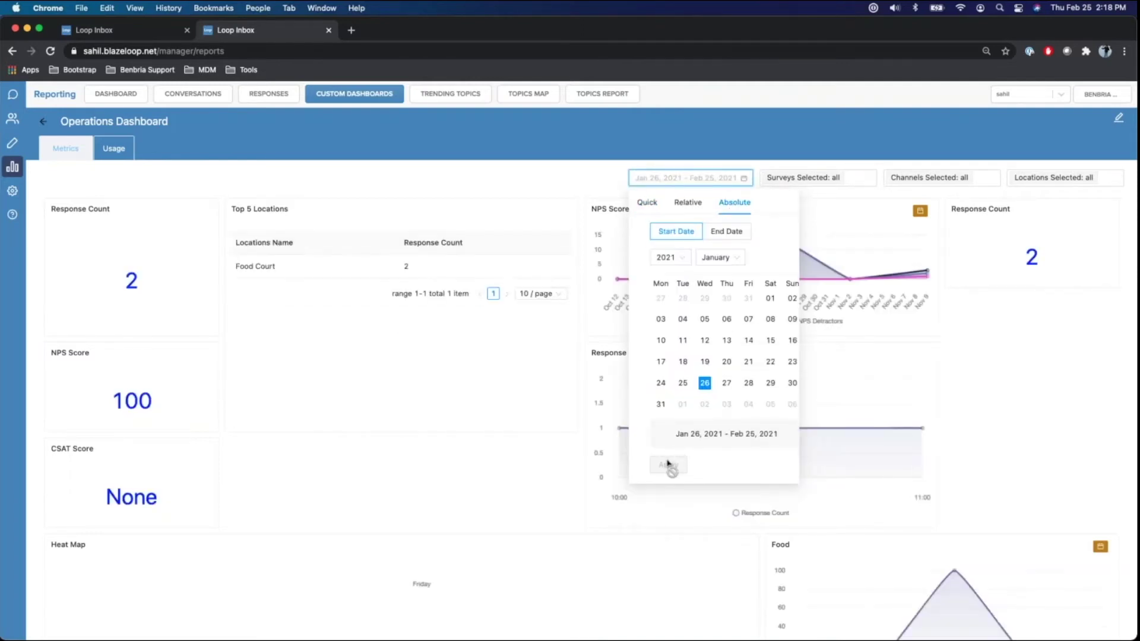
pyautogui.click(682, 257)
pyautogui.click(673, 294)
pyautogui.click(730, 259)
pyautogui.click(729, 295)
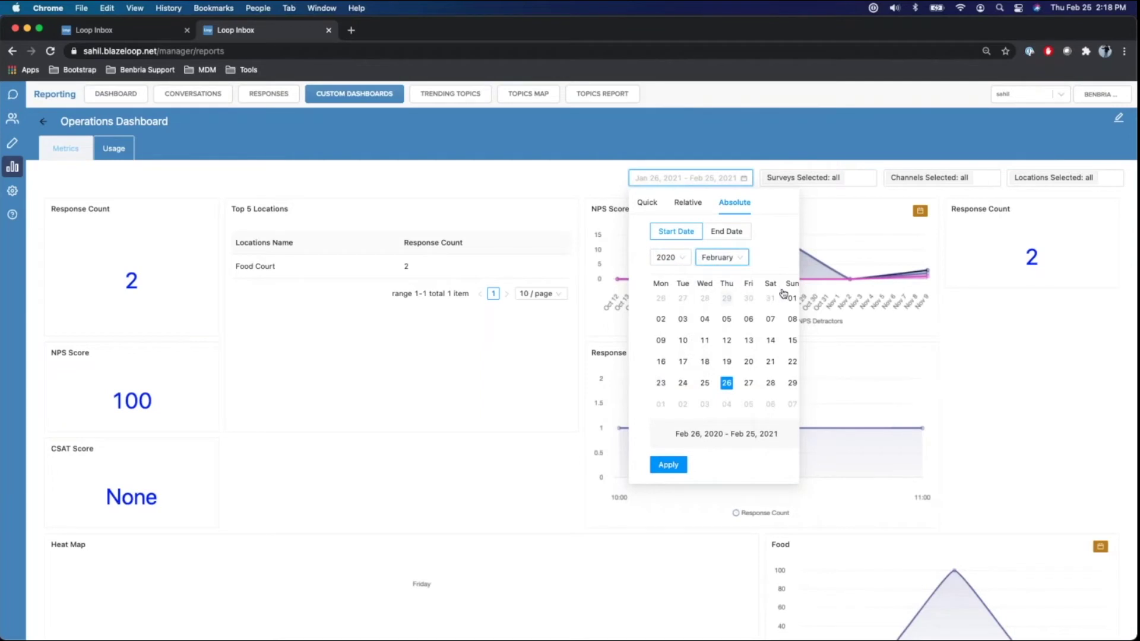
pyautogui.click(669, 465)
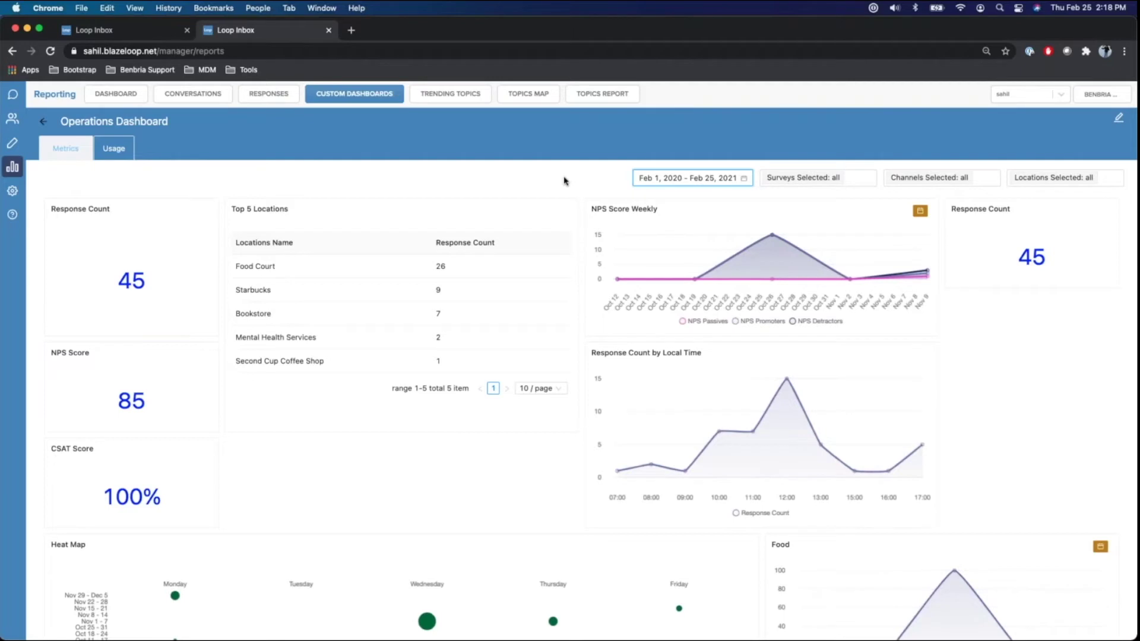
# Step: Switch the dashboard to edit mode and filter its data to the (001) Food Court location
pyautogui.click(1119, 121)
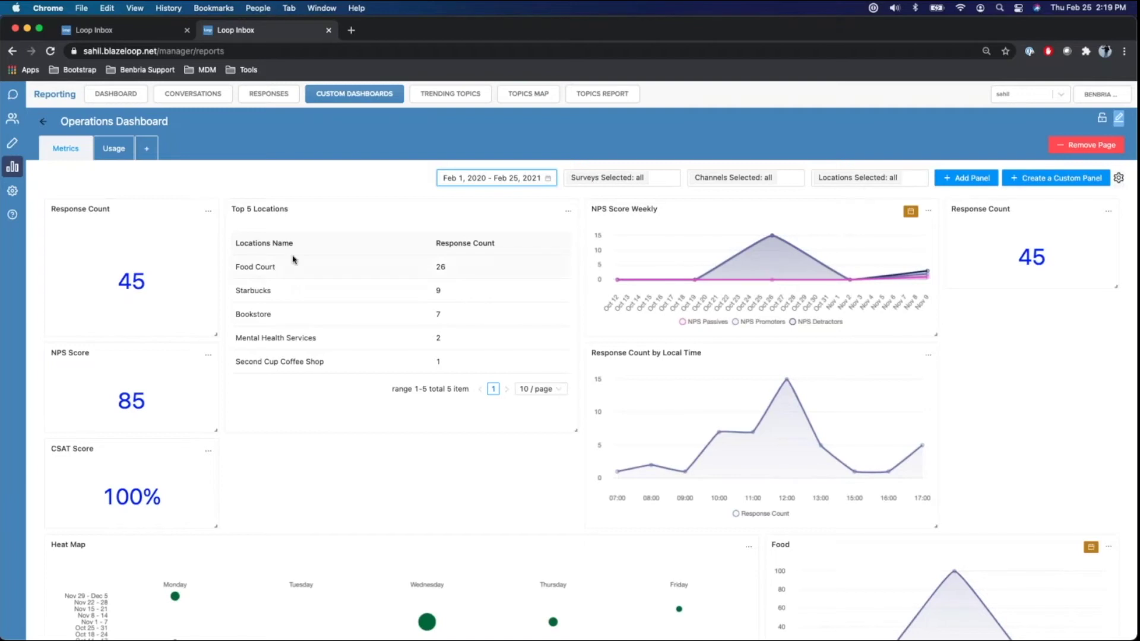
pyautogui.click(904, 178)
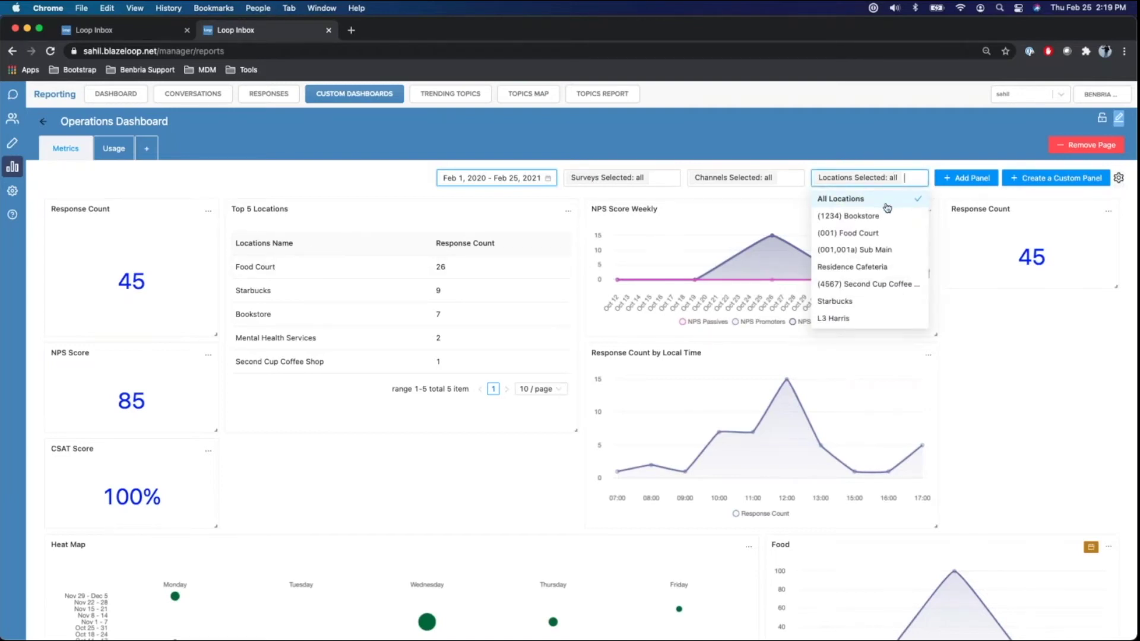
pyautogui.click(881, 232)
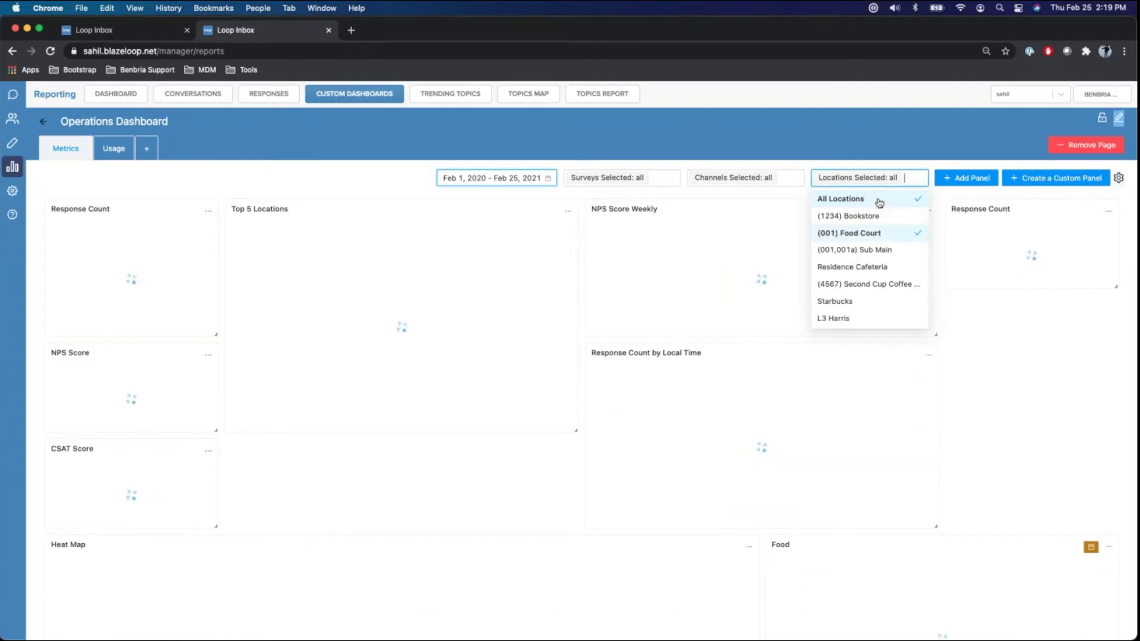
pyautogui.click(847, 138)
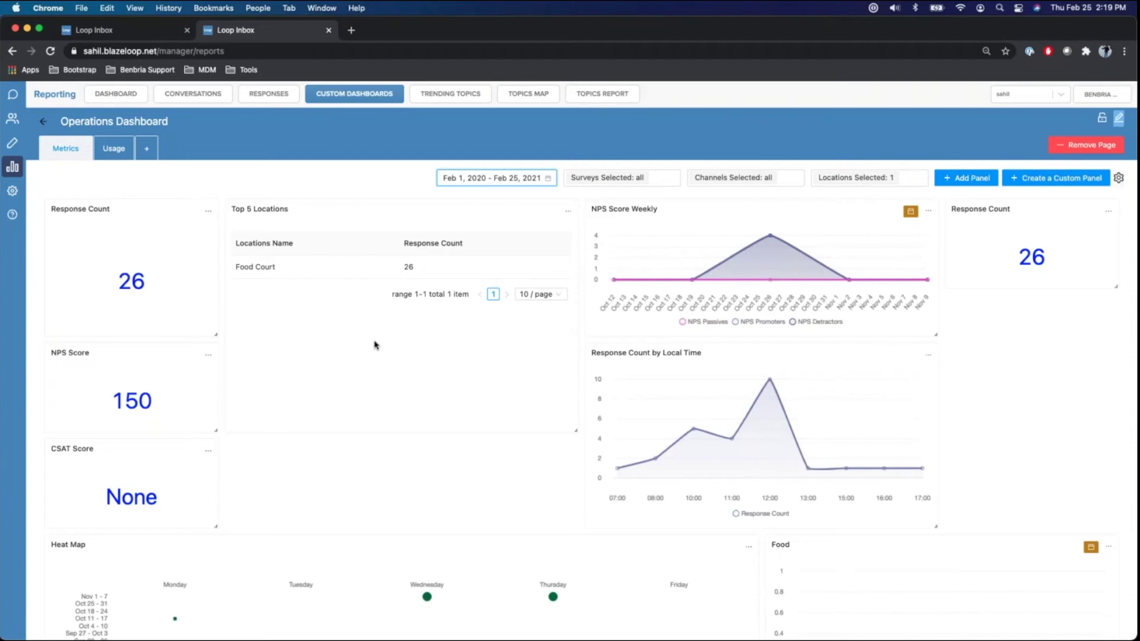
# Step: Browse the ready-made panels in the Panel Library, then close it without adding one
pyautogui.click(956, 179)
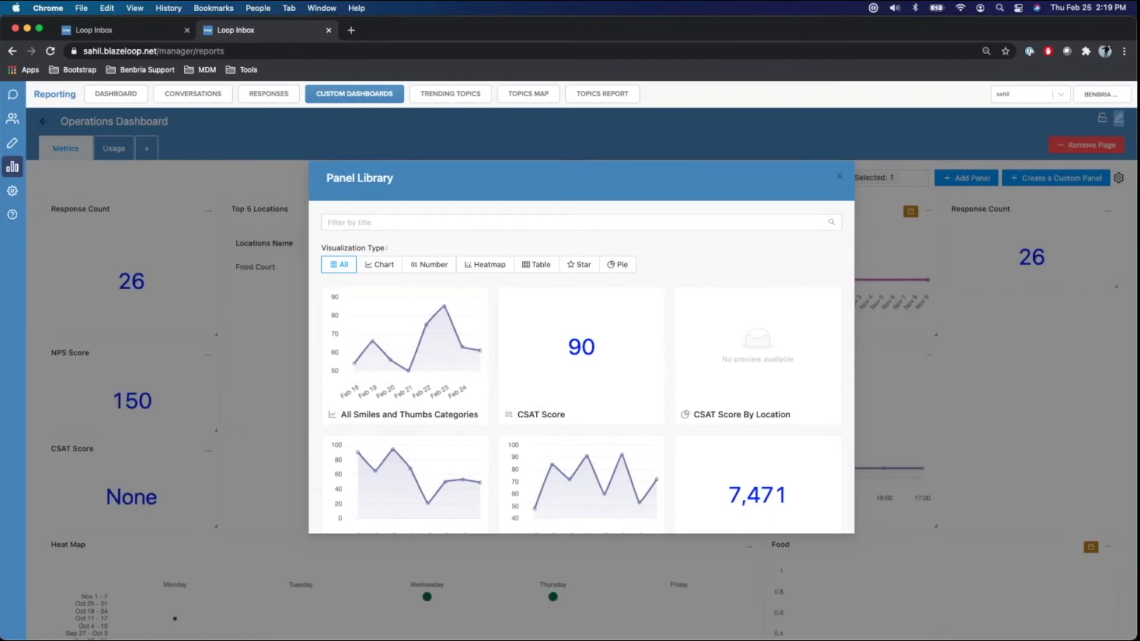
pyautogui.scroll(-2, 675, 263)
pyautogui.moveTo(676, 263)
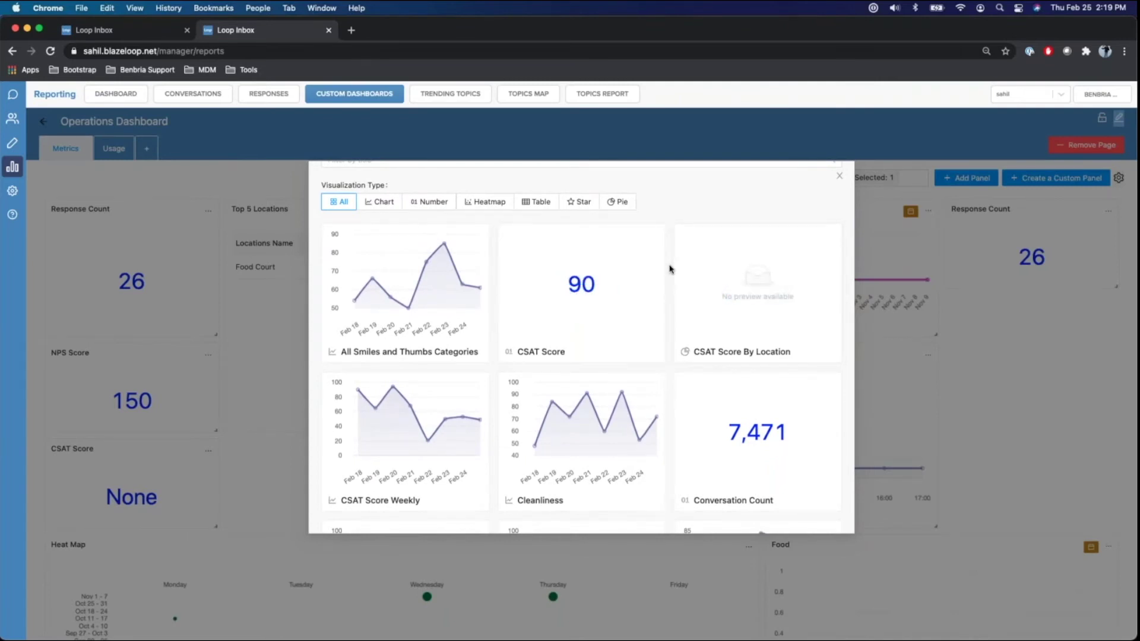
pyautogui.moveTo(580, 297)
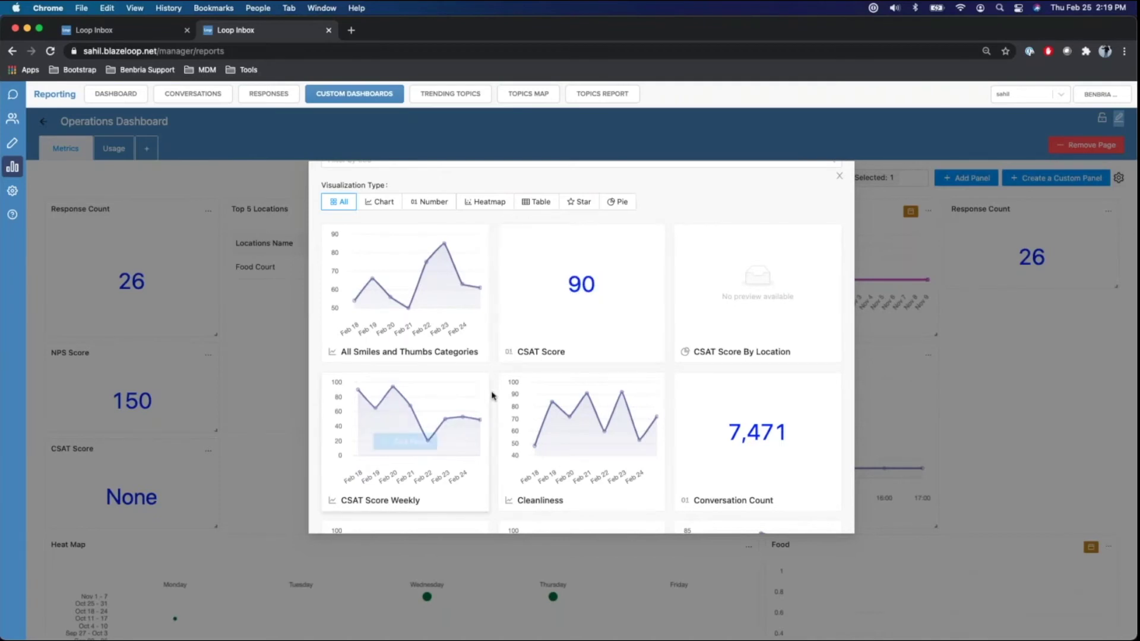
pyautogui.scroll(-5, 674, 371)
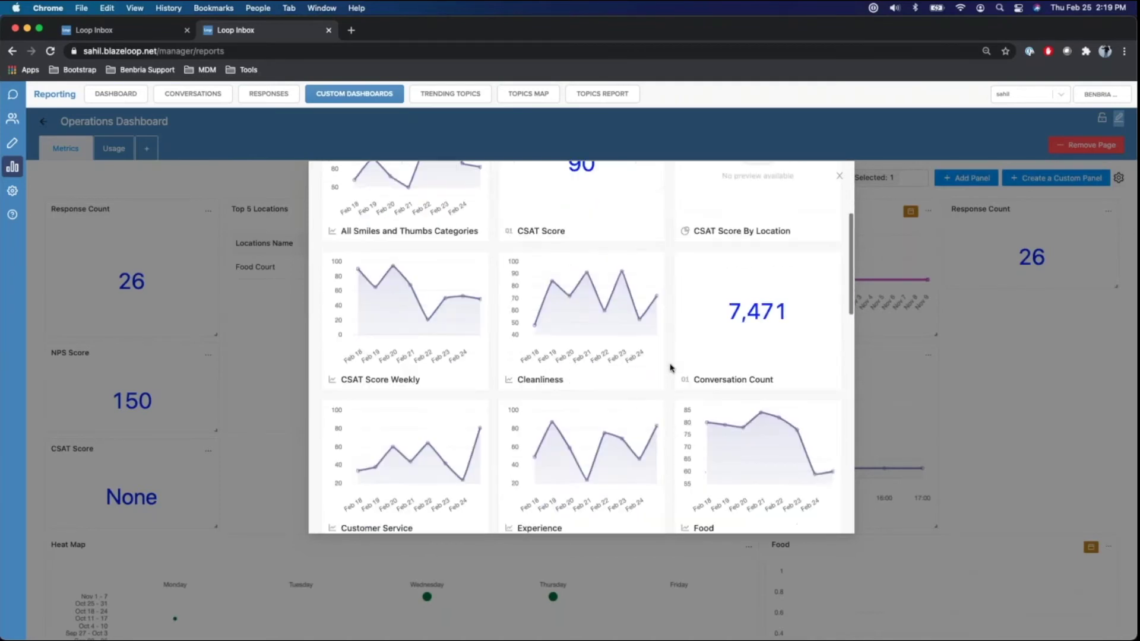
pyautogui.scroll(3, 671, 368)
pyautogui.moveTo(752, 308)
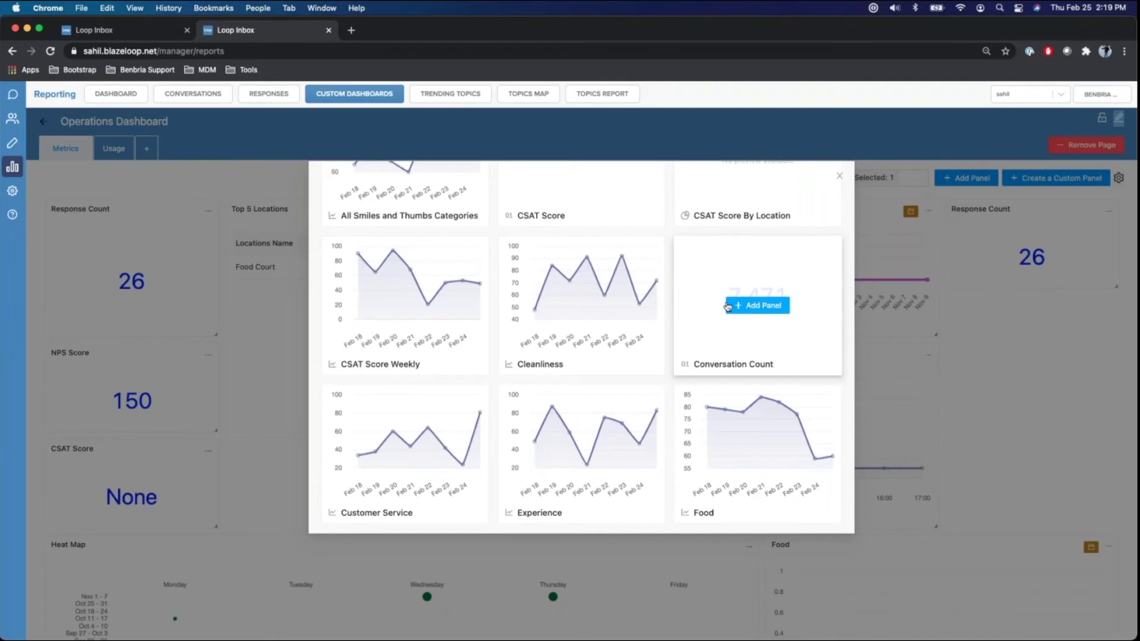
pyautogui.scroll(-1, 668, 305)
pyautogui.scroll(-15, 668, 306)
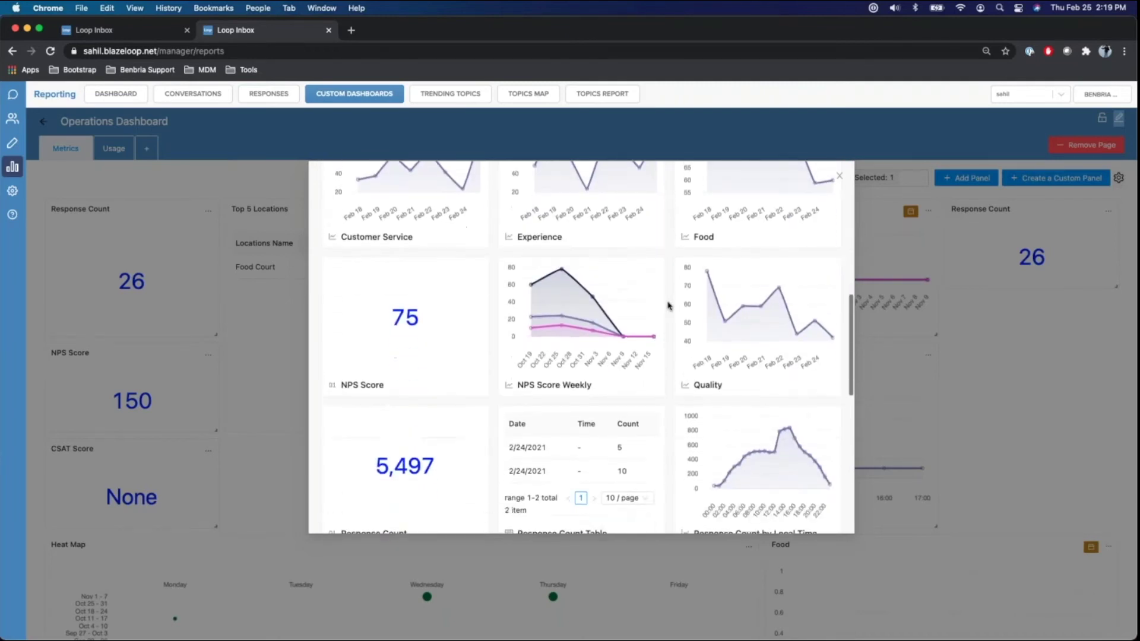
pyautogui.scroll(-1, 668, 306)
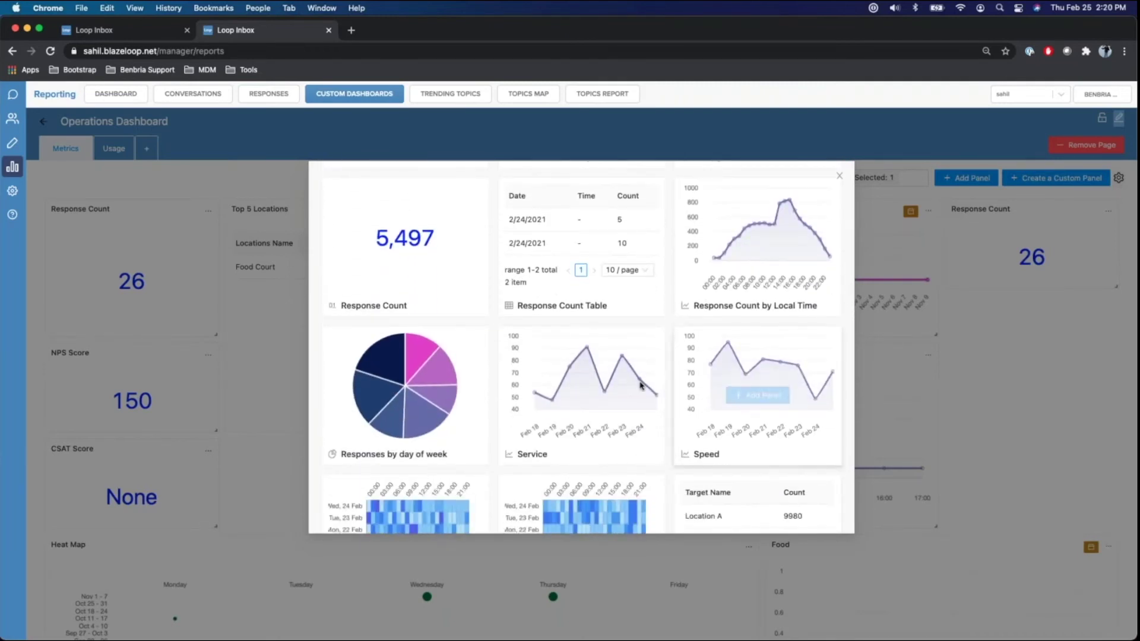
pyautogui.moveTo(413, 385)
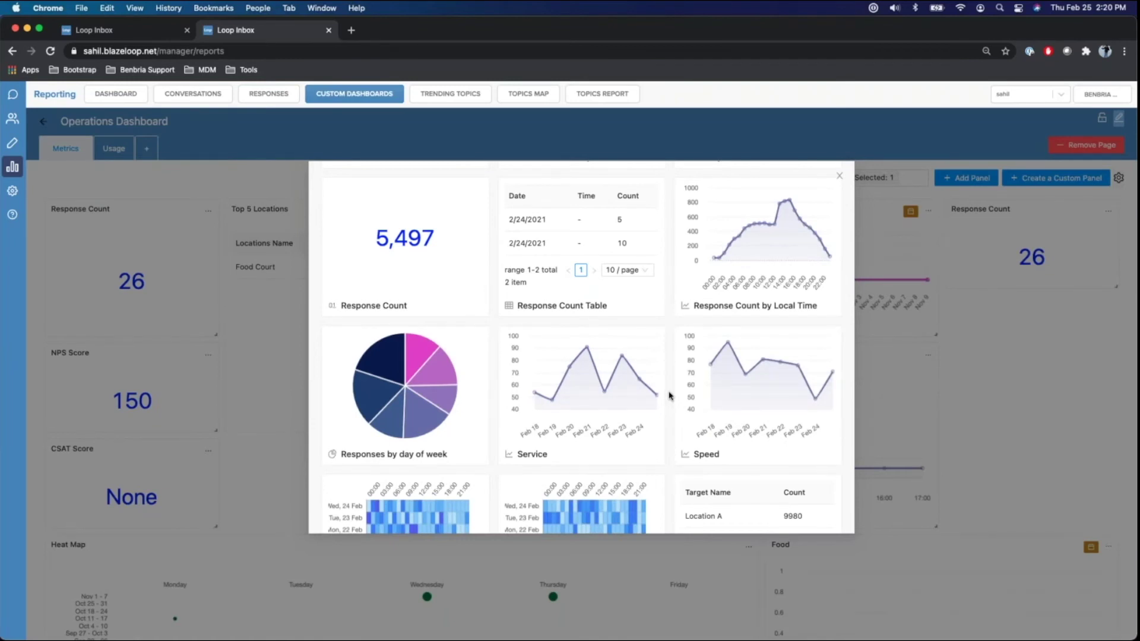
pyautogui.scroll(10, 669, 396)
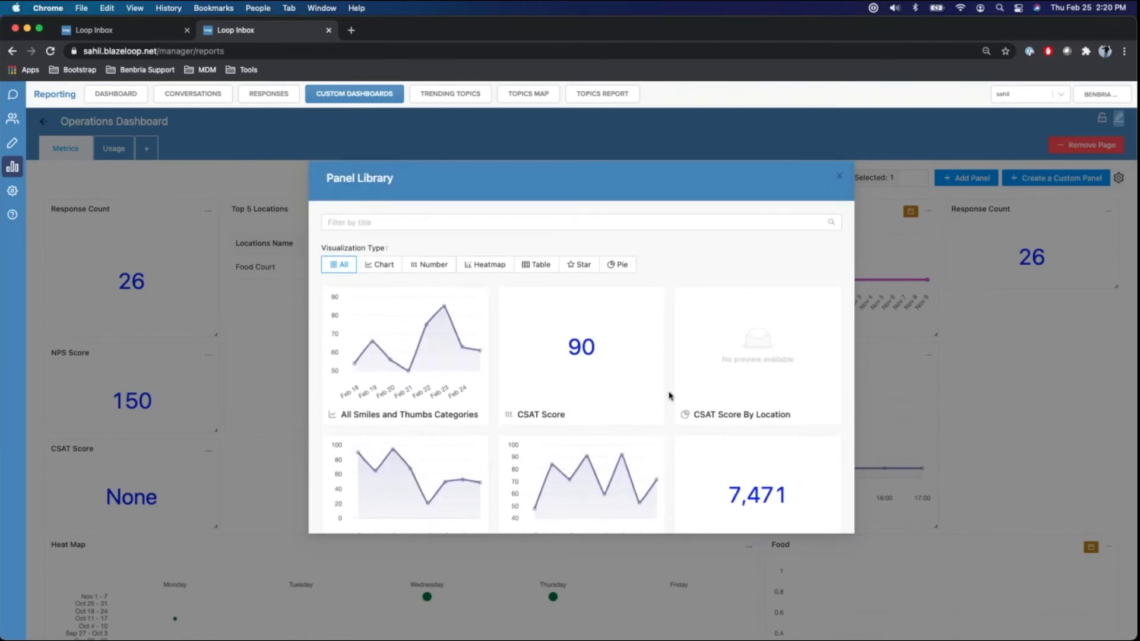
pyautogui.click(840, 178)
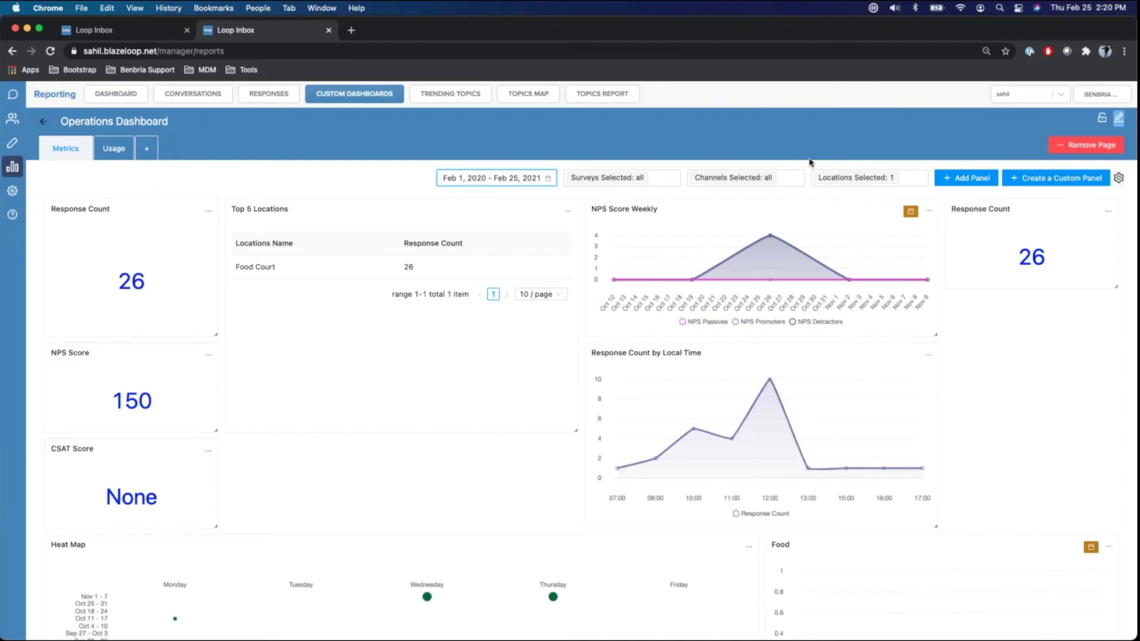
# Step: Review the dashboard's user access settings with the Editor and Viewer roles, and close them without adding a user
pyautogui.click(1102, 121)
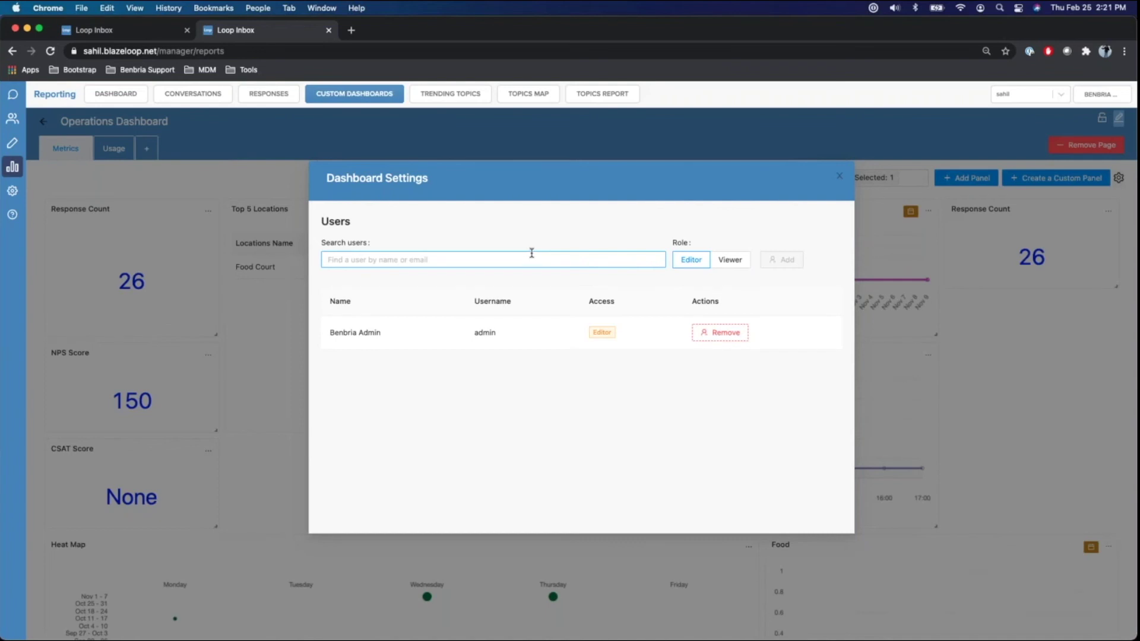
pyautogui.click(686, 258)
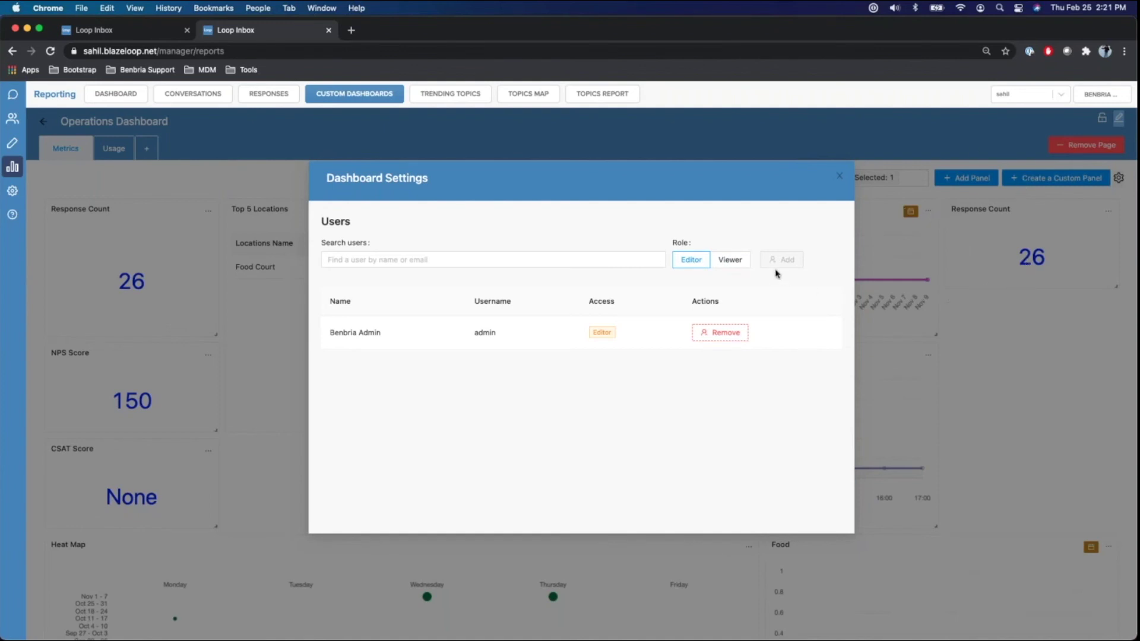
pyautogui.click(745, 262)
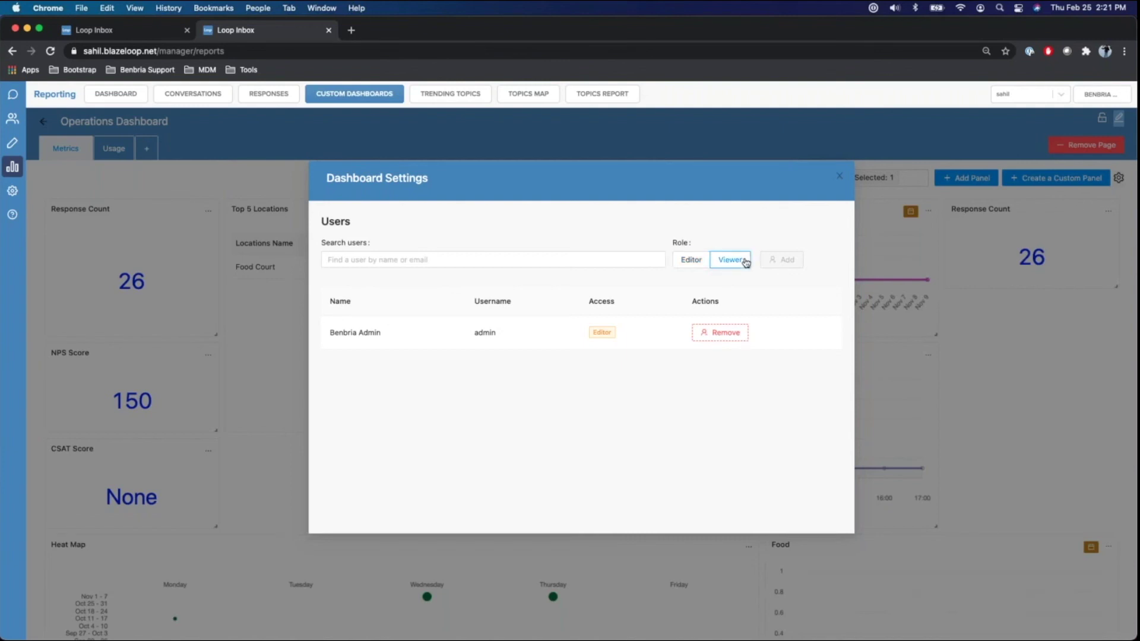
pyautogui.click(842, 178)
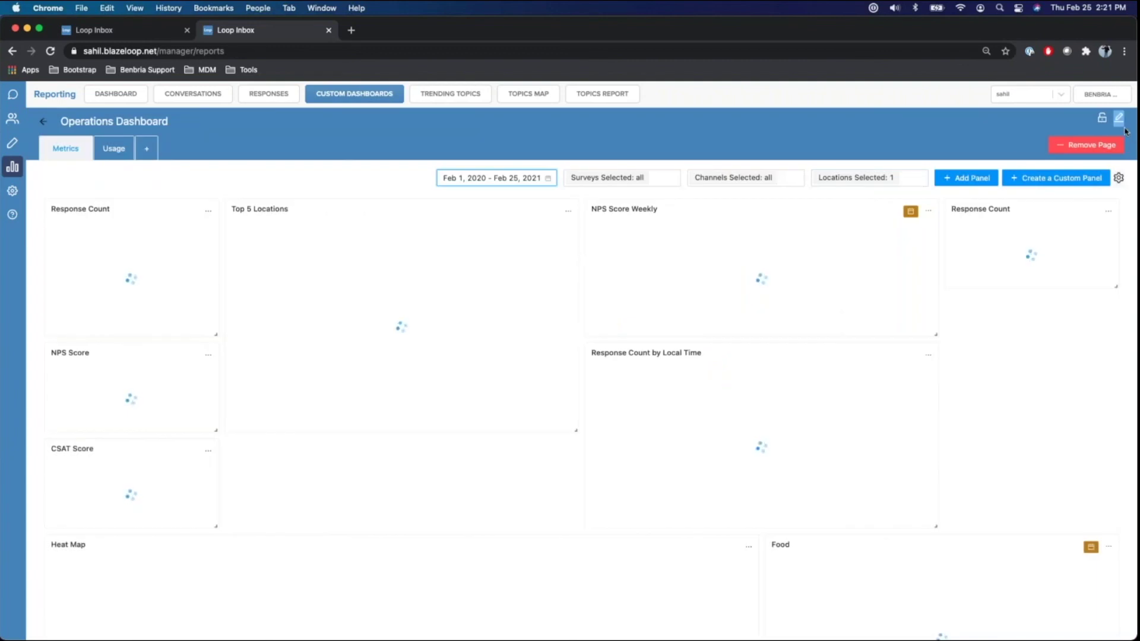